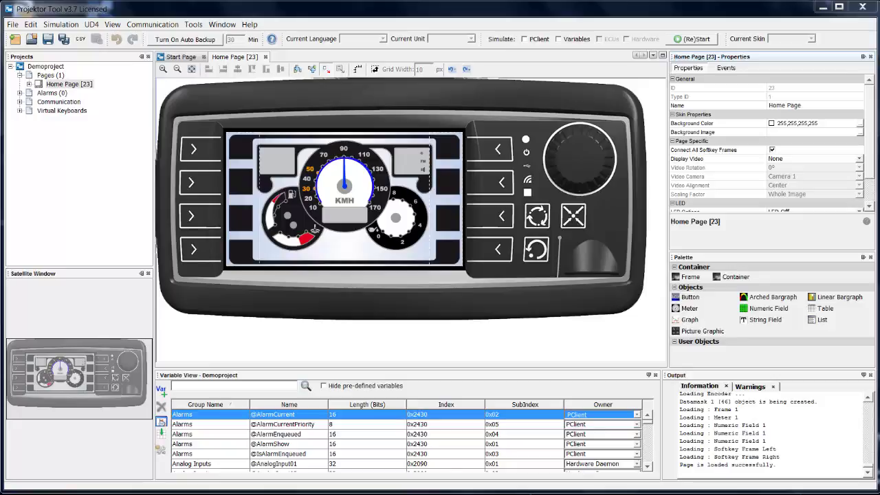
click(76, 85)
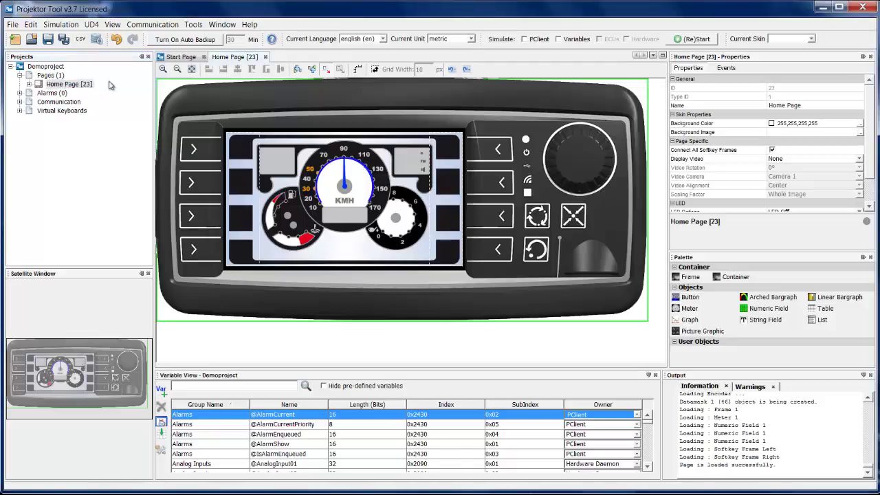
click(163, 70)
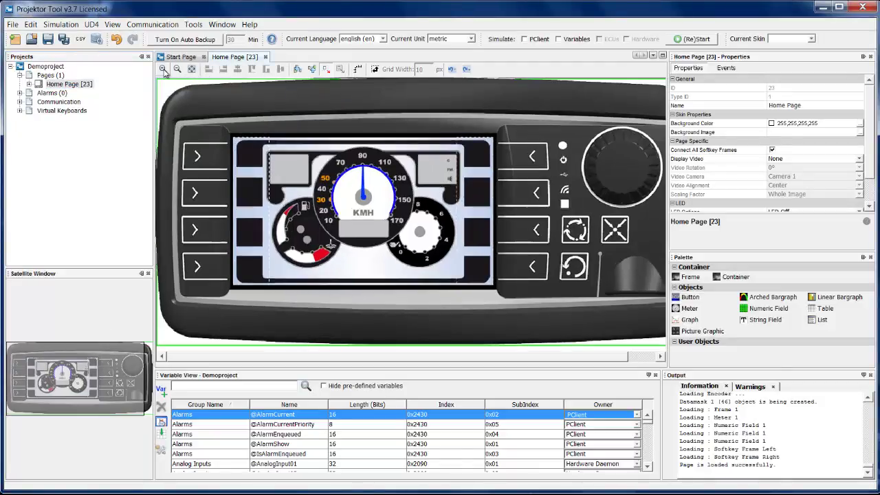
click(164, 70)
click(164, 70)
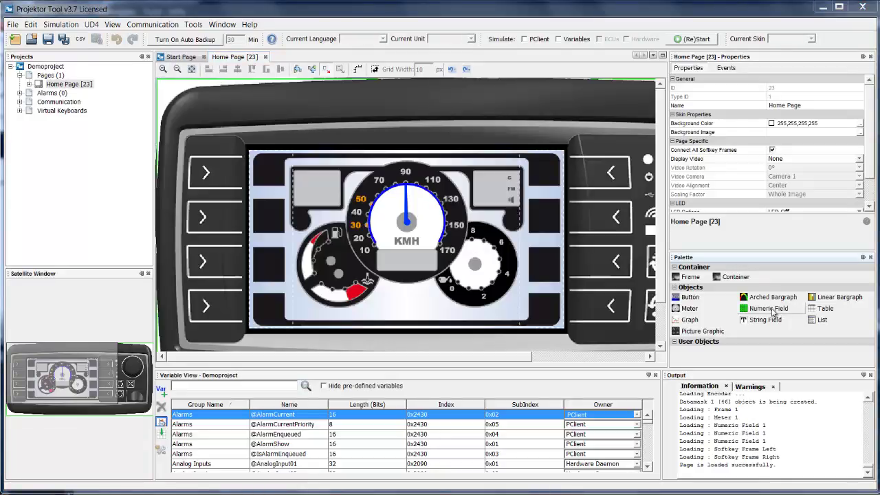
drag(773, 314, 379, 254)
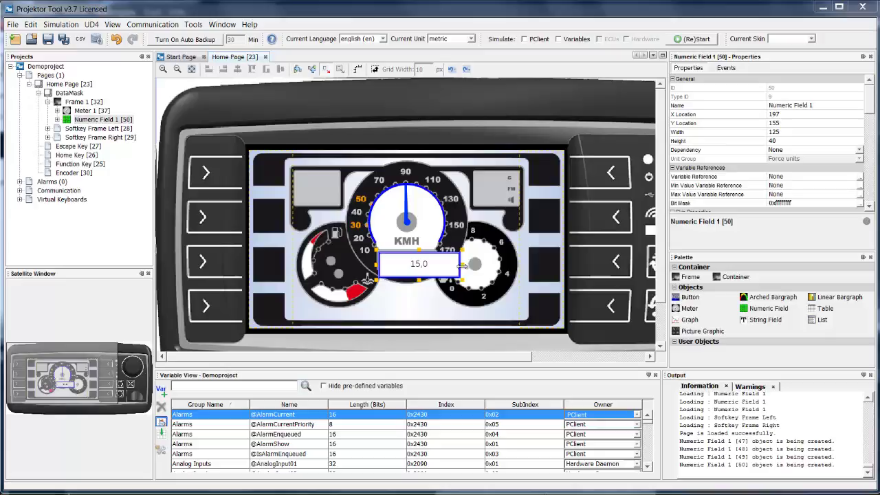
drag(463, 265, 407, 264)
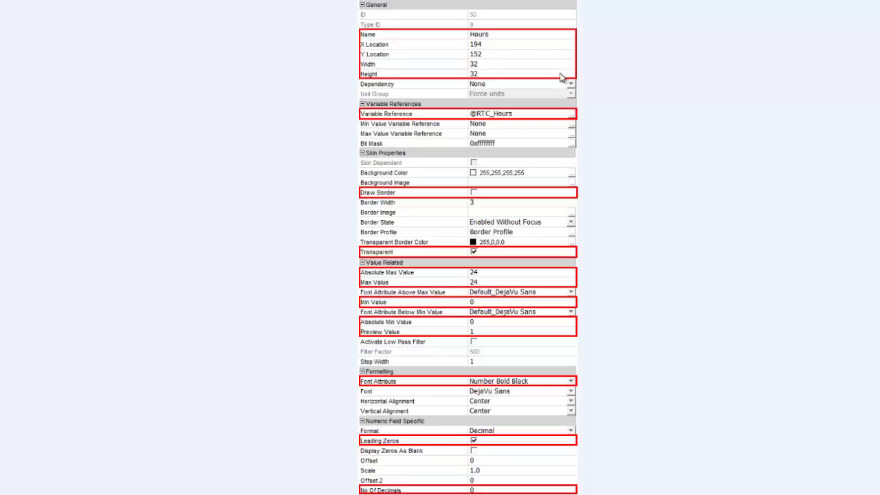
click(571, 118)
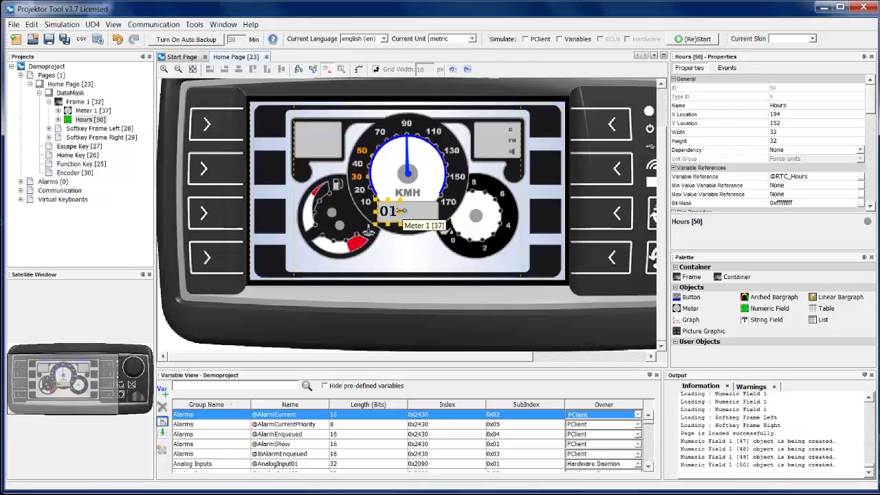
Copy the Hours numeric field and paste the duplicate into Frame 1 as a regular copy.
right_click(394, 218)
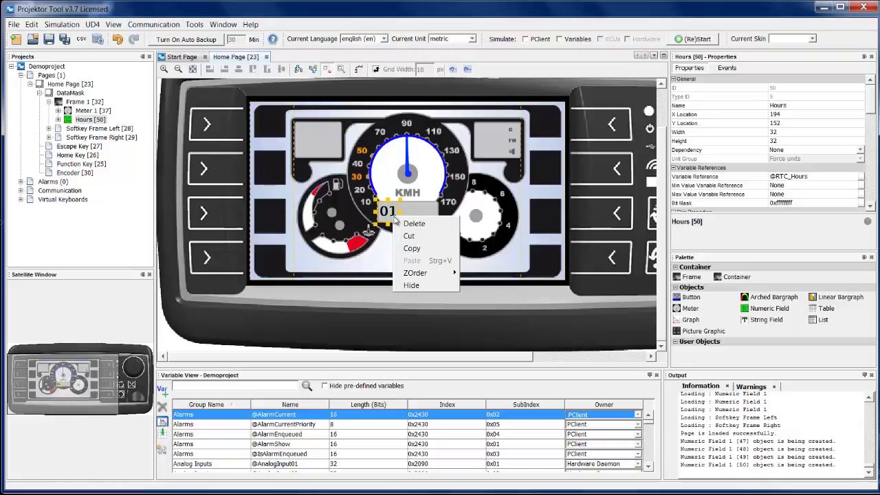
click(413, 249)
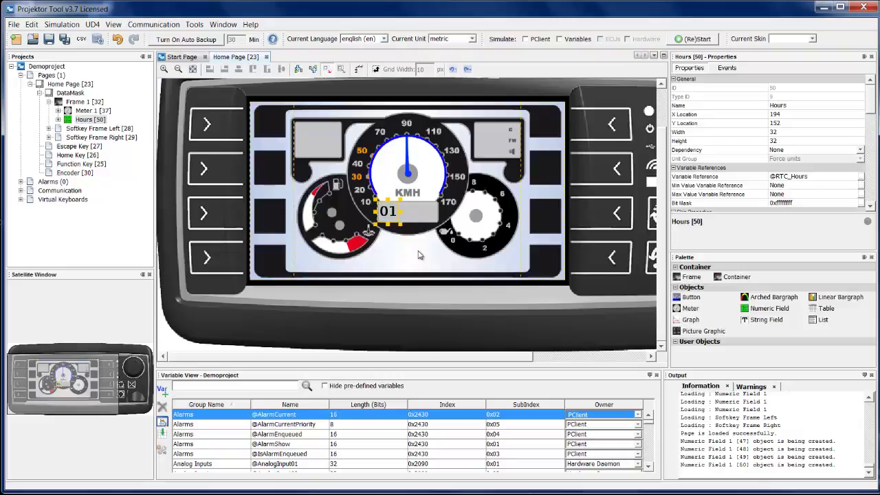
click(420, 255)
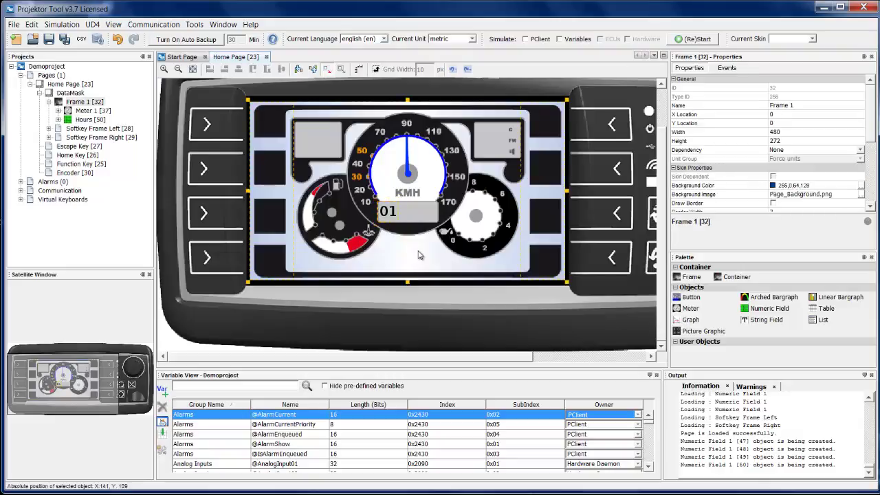
right_click(420, 255)
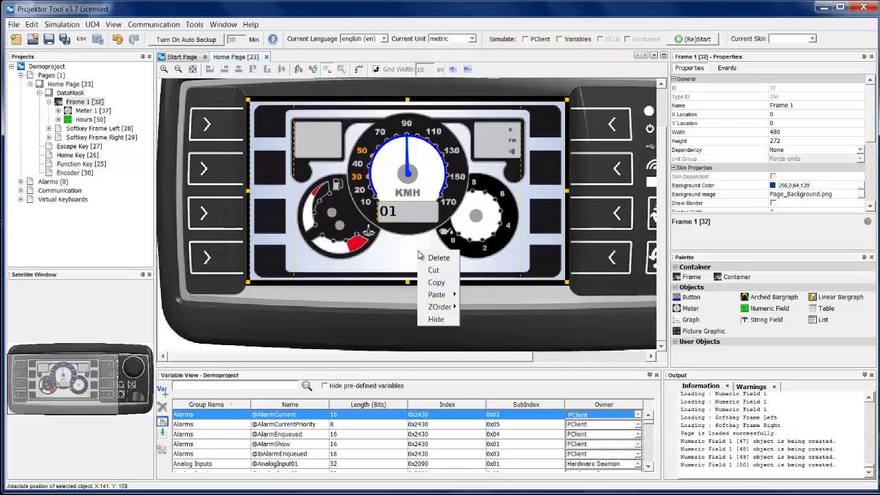
mouse_move(447, 299)
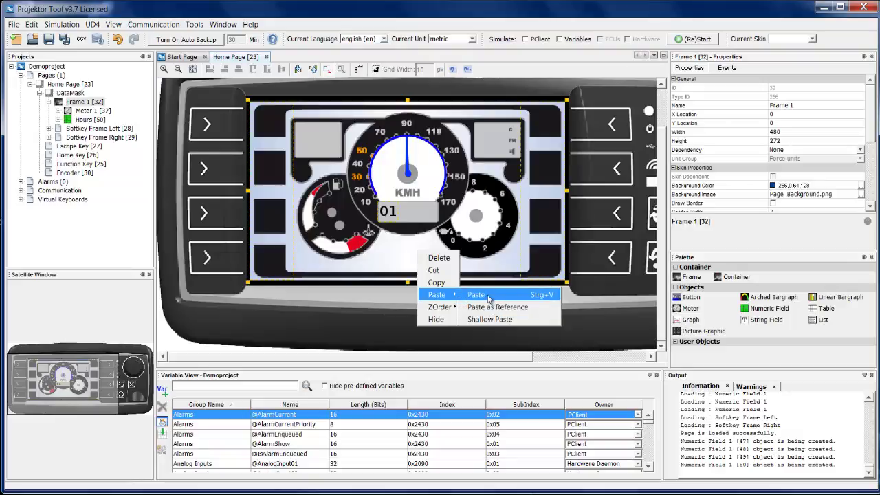
click(476, 294)
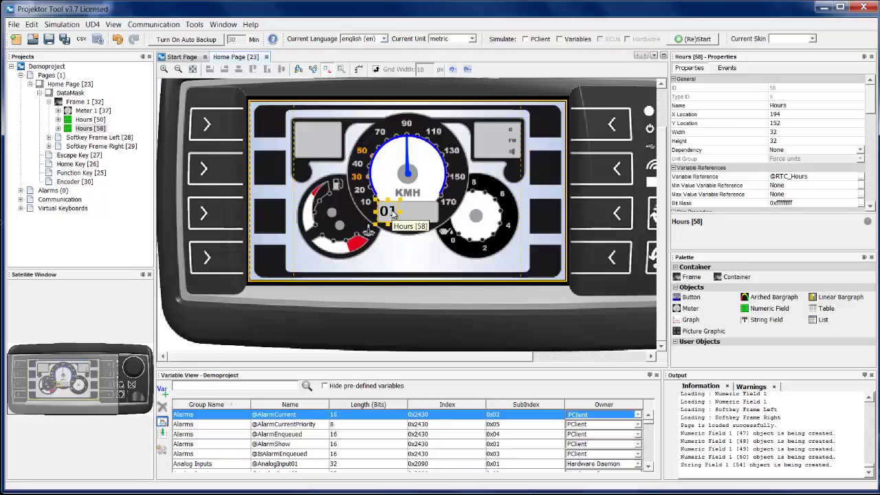
Rename the pasted Hours copy to Minutes and set its X location to 224.
click(82, 130)
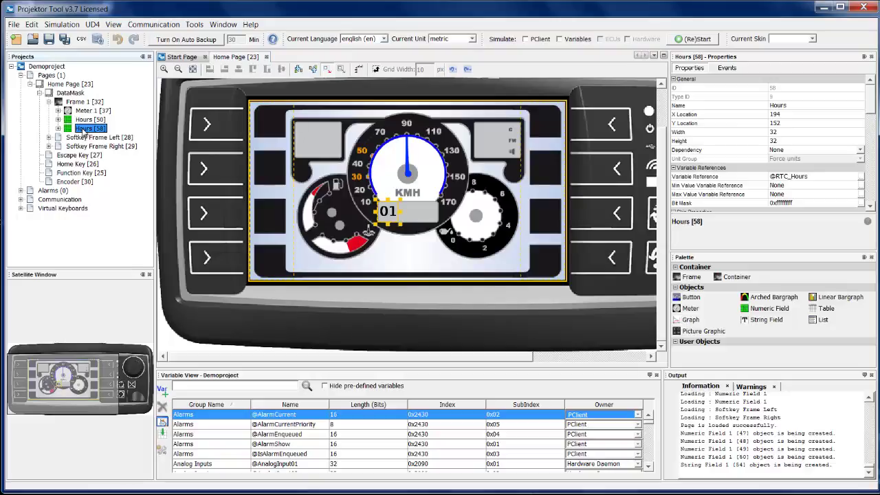
click(796, 105)
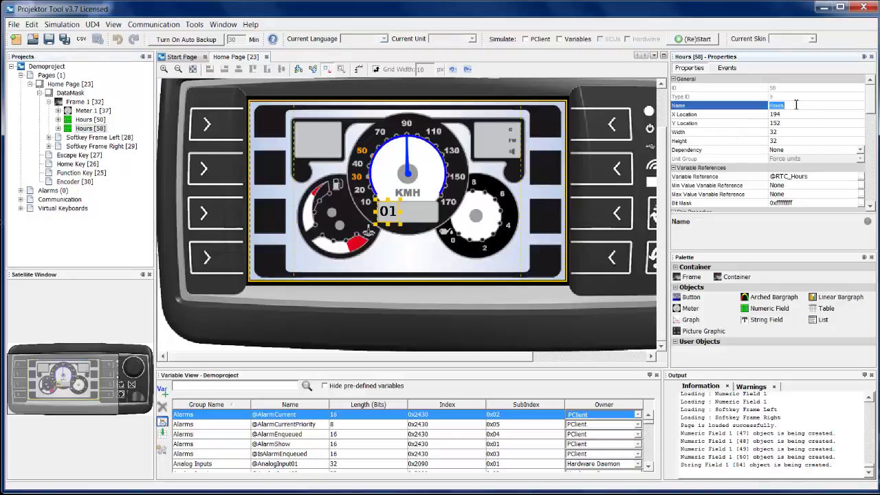
text(Minutes)
click(794, 114)
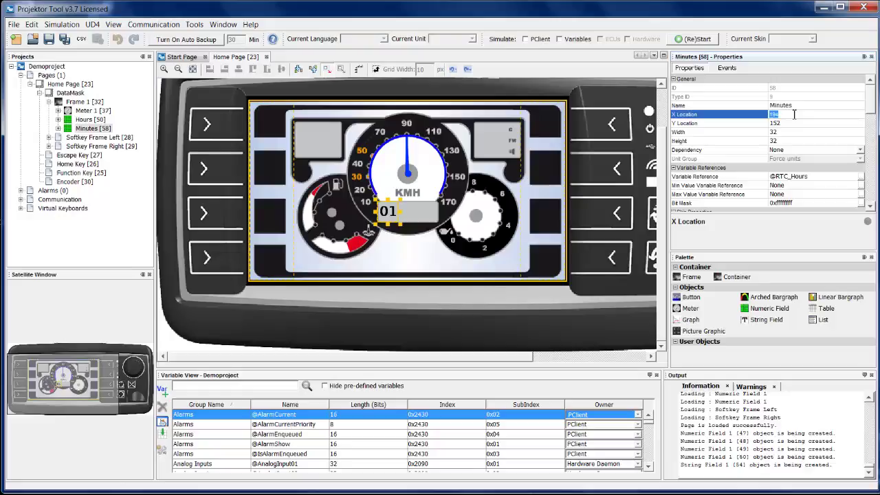
text(224)
key(Return)
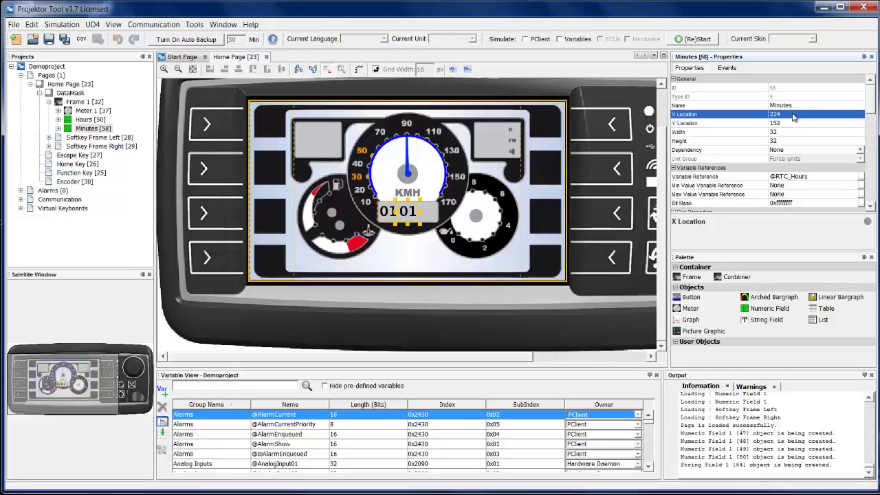
click(862, 179)
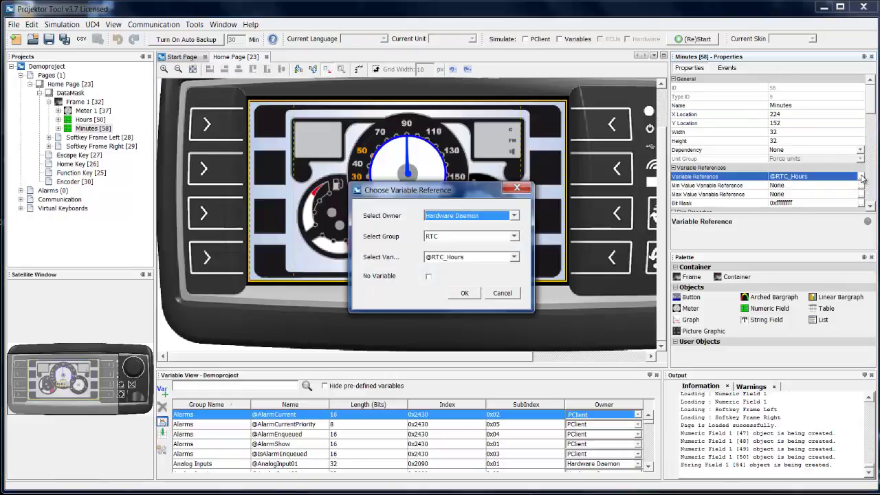
click(514, 257)
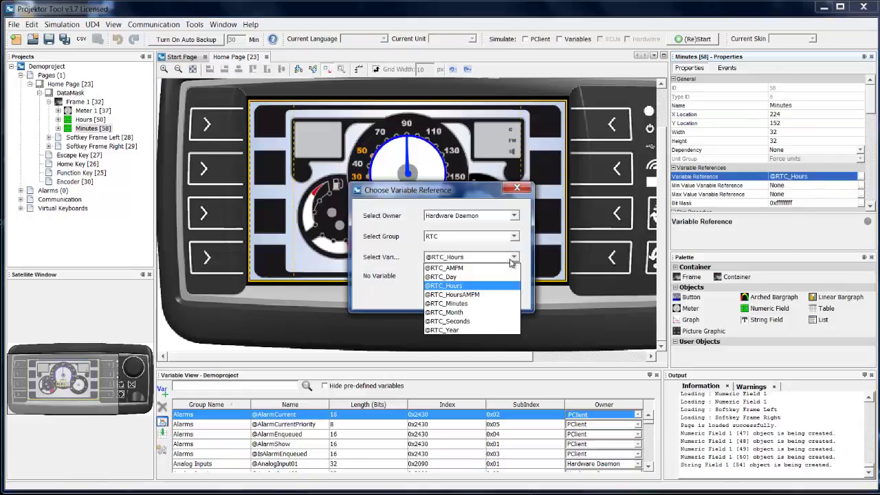
click(489, 305)
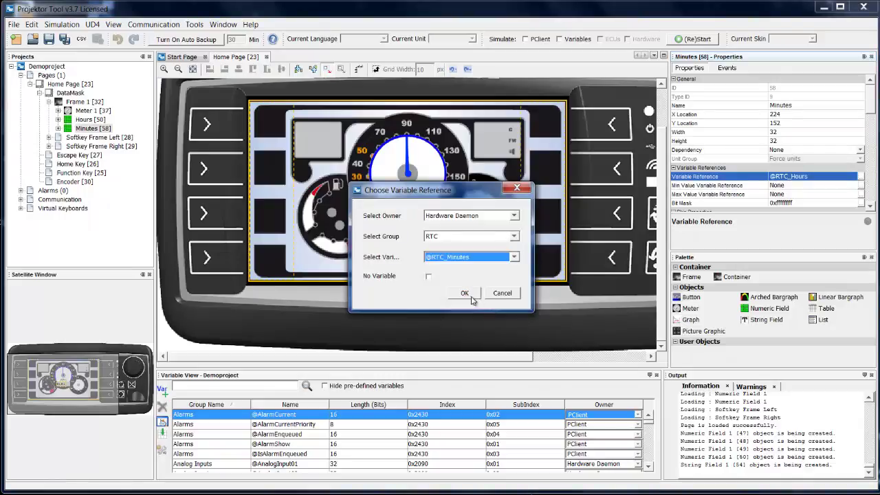
click(464, 293)
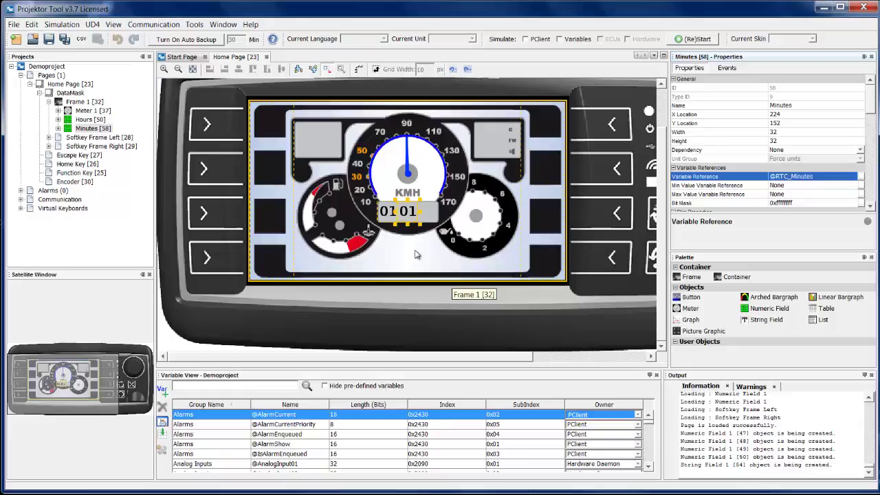
Duplicate the original Hours field again by copying it and pasting it into Frame 1.
click(387, 219)
right_click(387, 219)
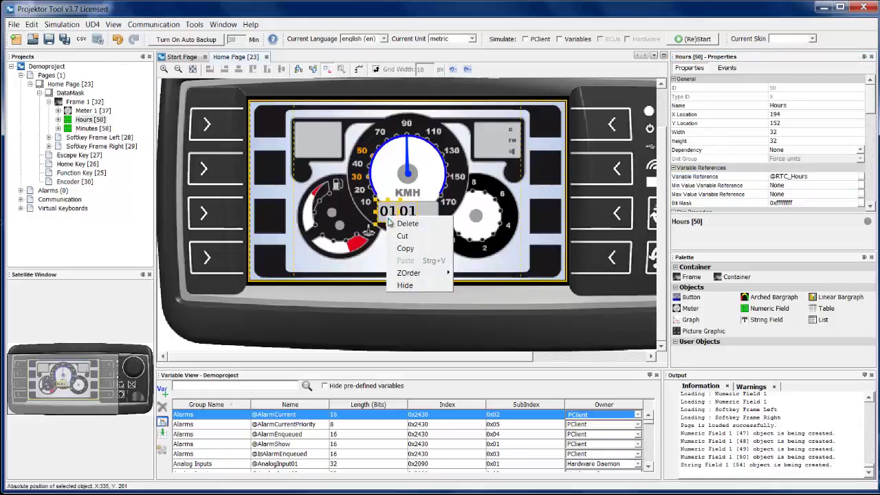
click(406, 249)
click(404, 257)
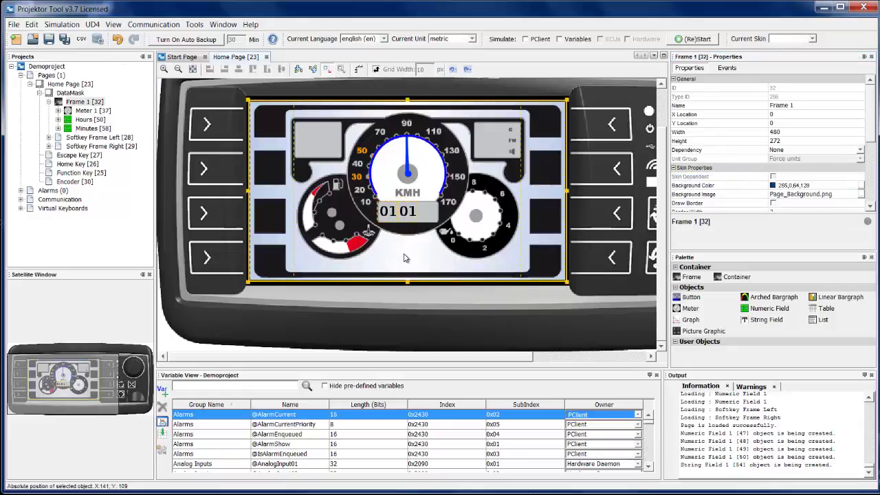
right_click(404, 257)
mouse_move(431, 298)
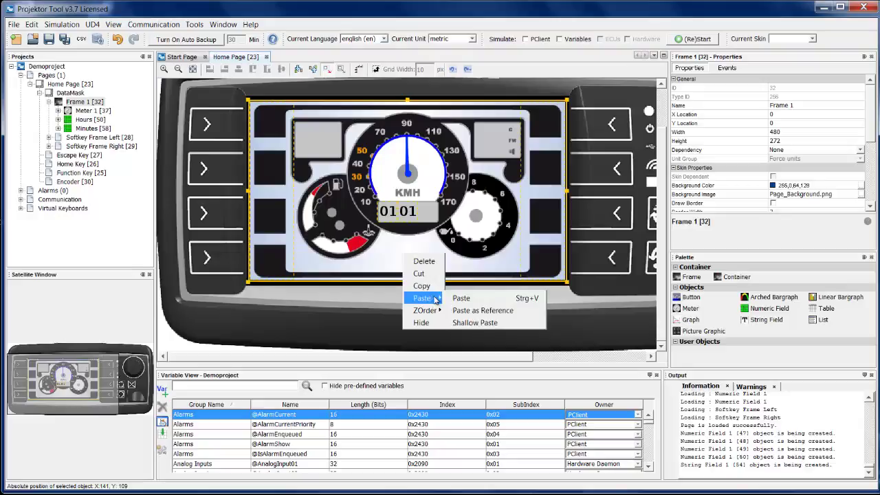
click(459, 297)
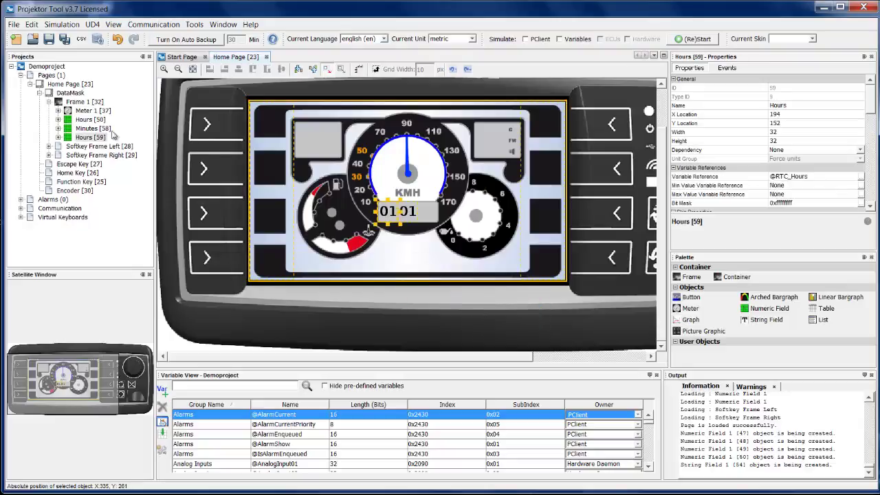
Rename the newest Hours copy to Seconds and set its X location to 254.
click(91, 138)
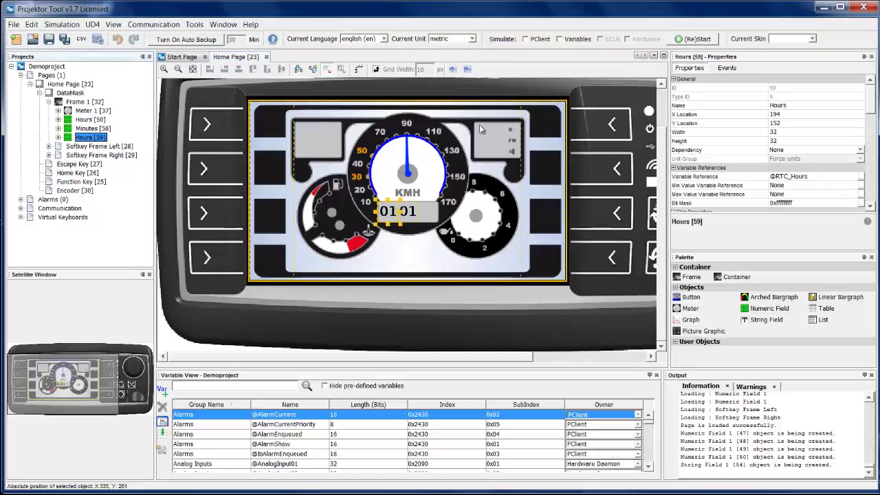
click(805, 106)
text(Second)
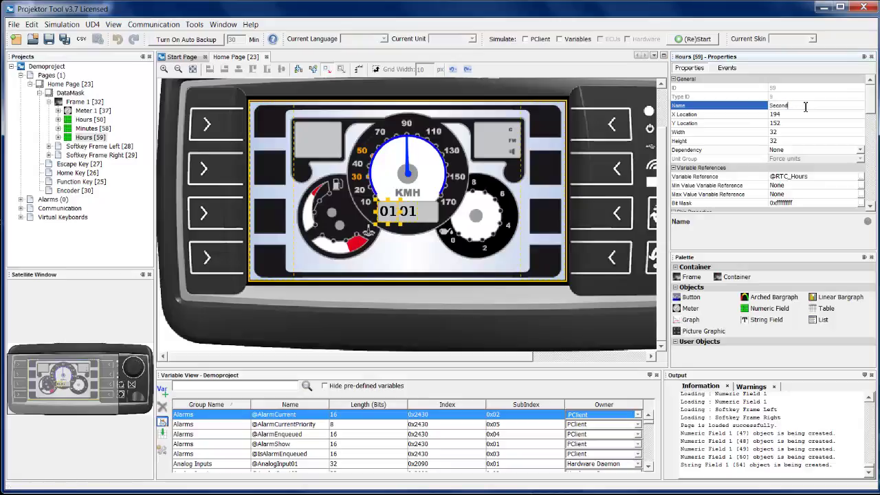
text(s)
key(Return)
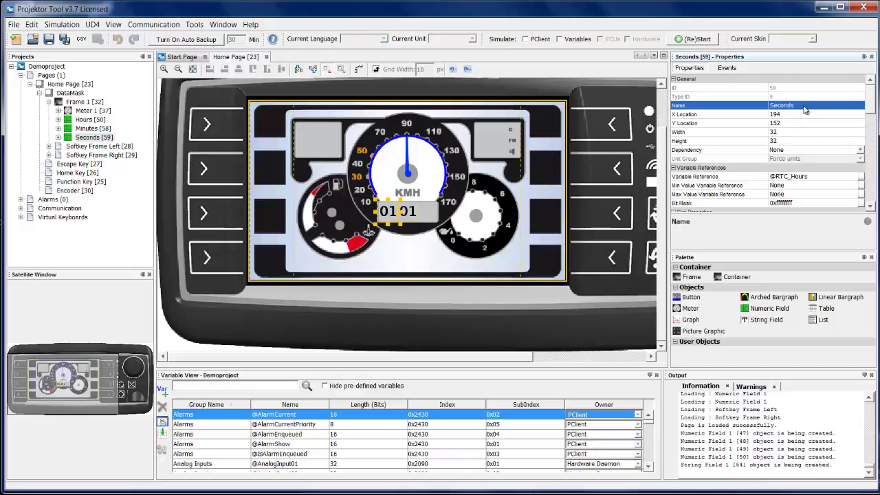
click(798, 115)
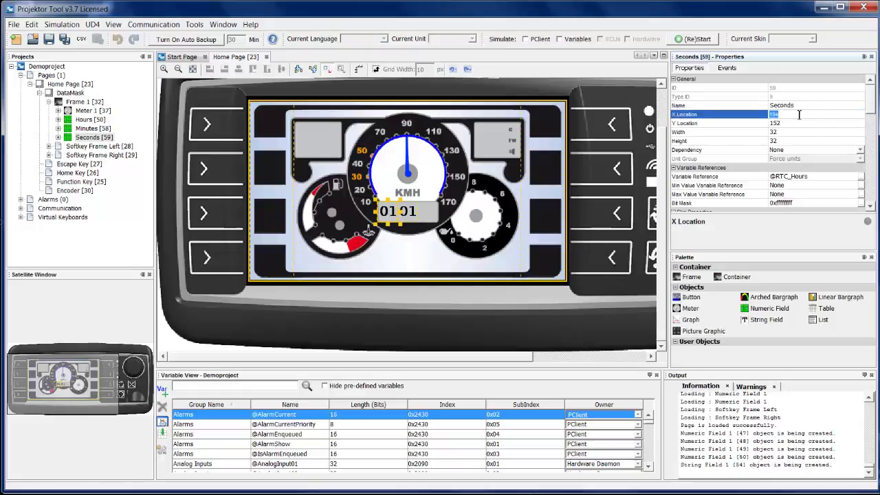
text(254)
key(Return)
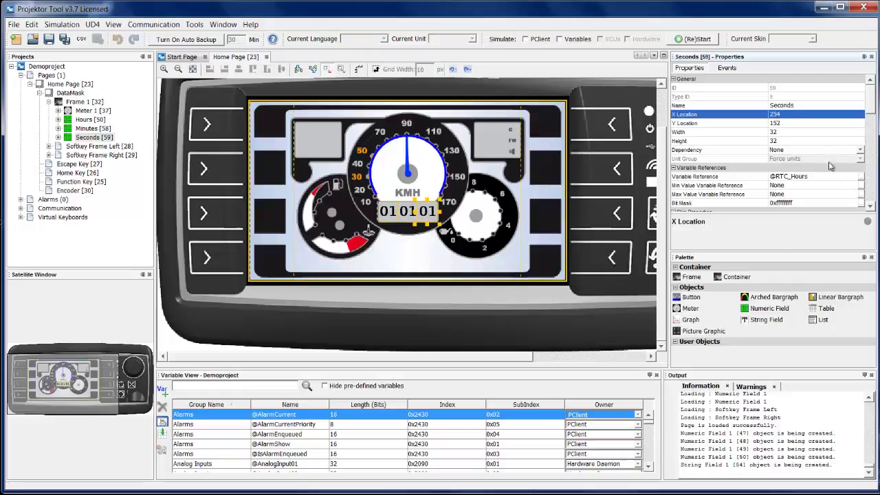
click(861, 177)
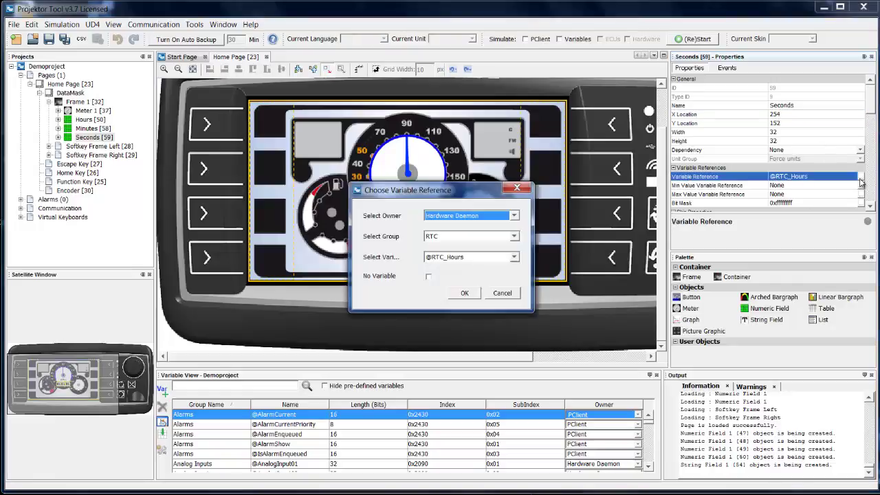
click(515, 257)
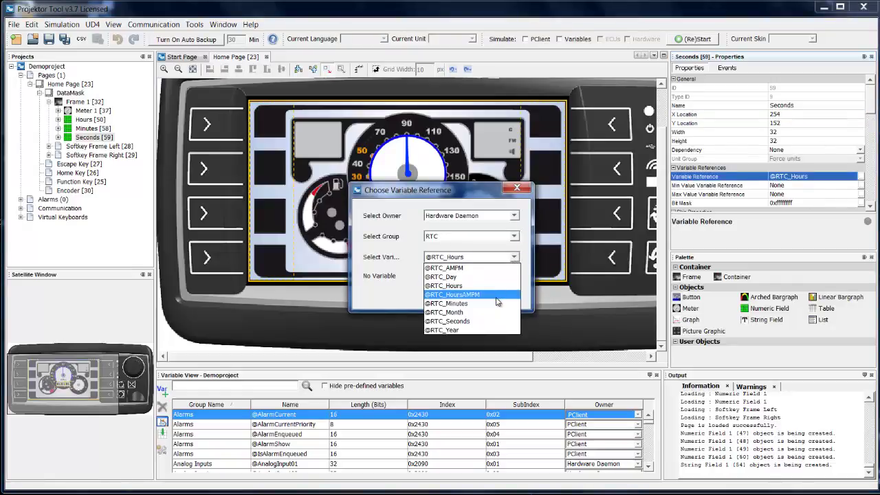
click(493, 320)
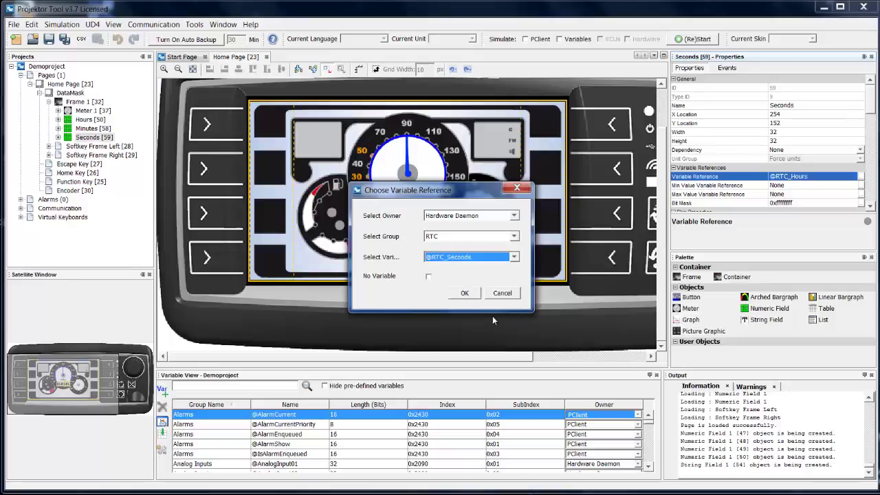
click(472, 294)
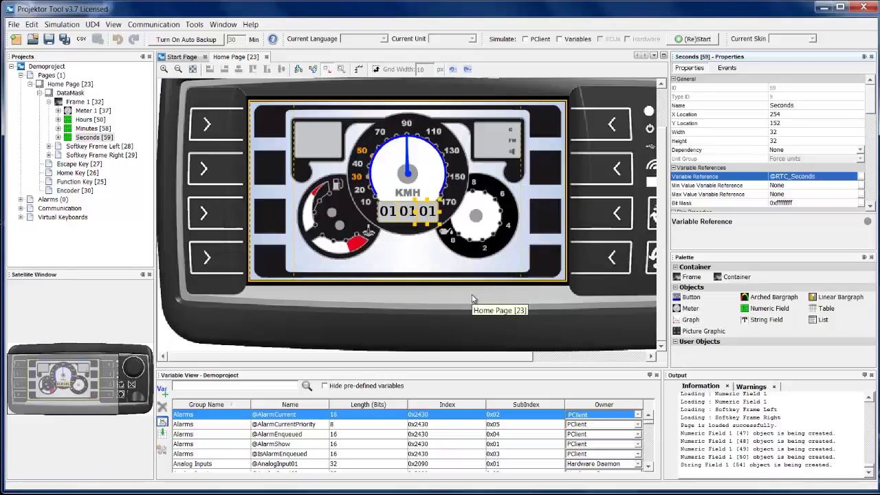
click(475, 298)
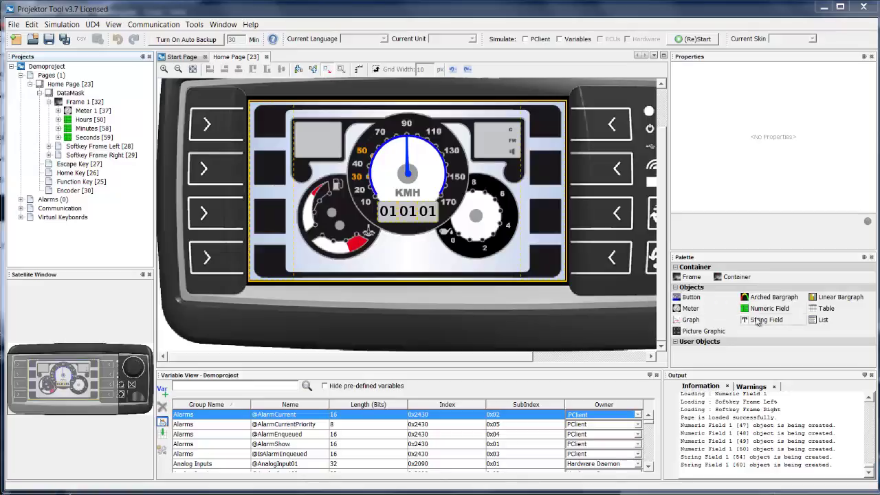
Add a string field to Frame 1 and set its X location to 221 and Y location to 150.
drag(760, 321, 380, 252)
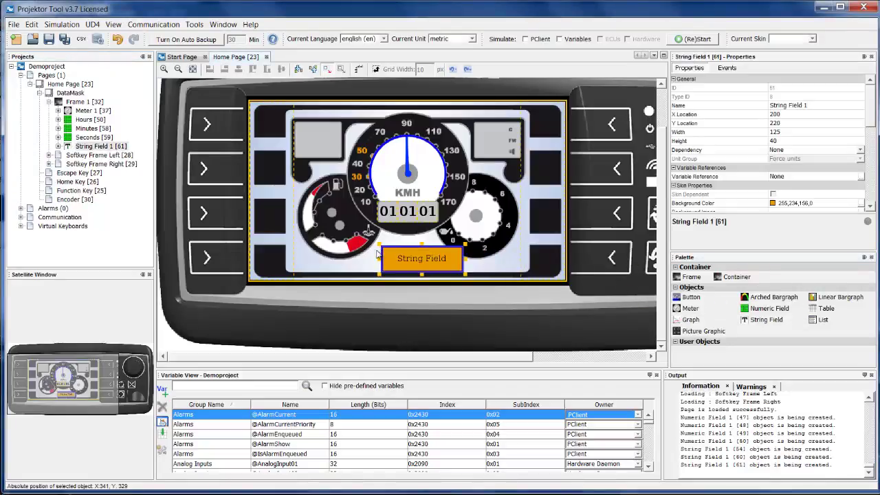
click(791, 115)
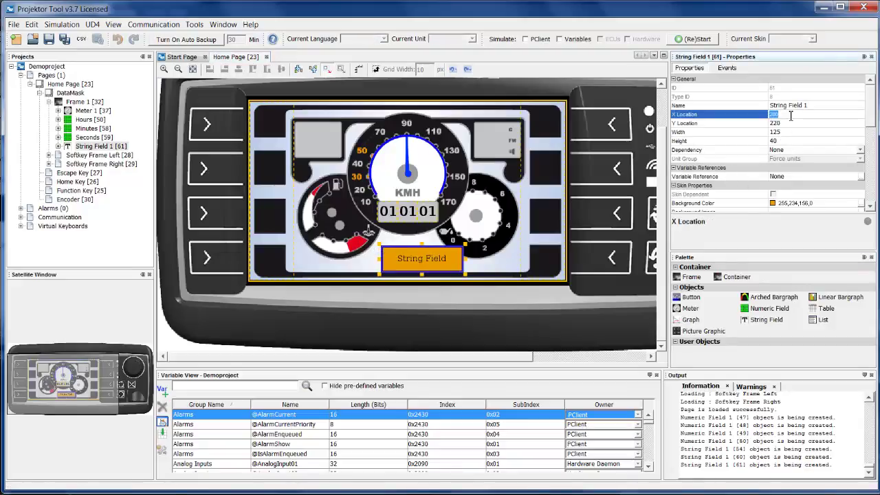
text(221)
key(Return)
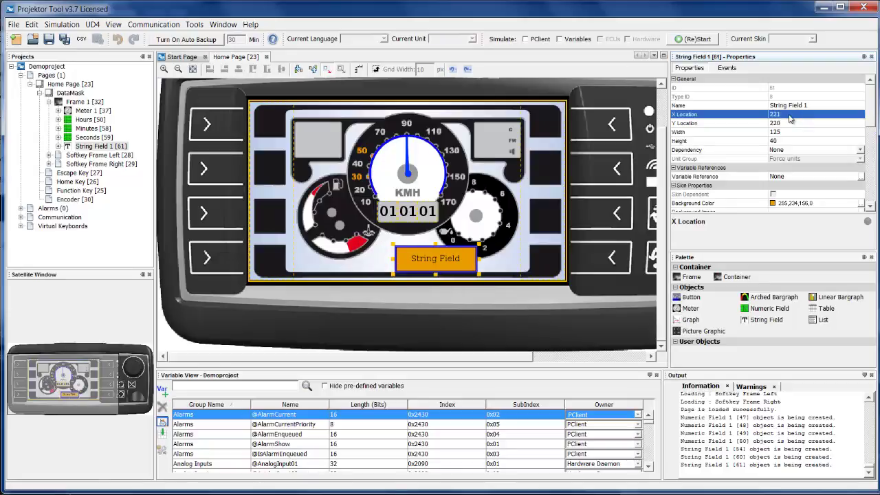
click(793, 125)
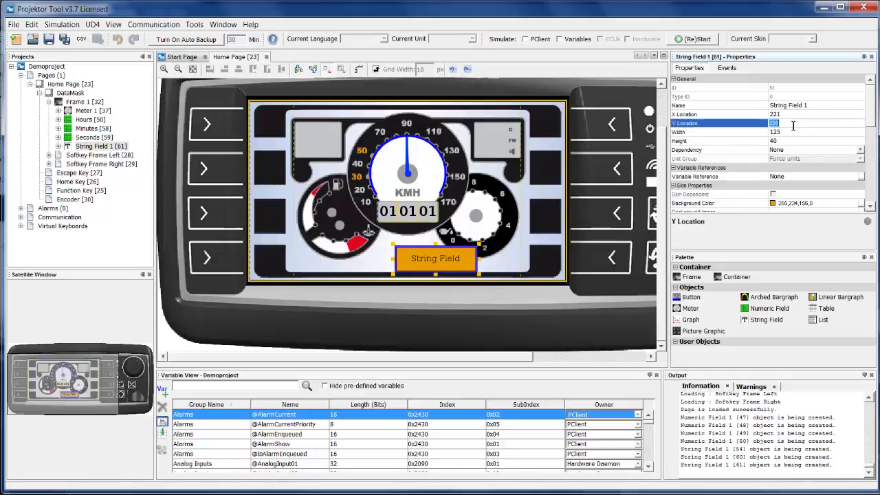
text(150)
key(Return)
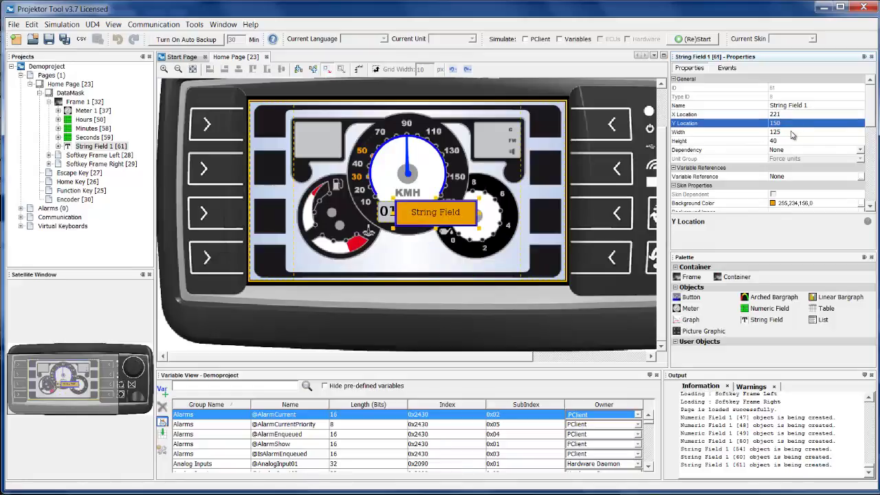
Set the new string field's width to 10 and height to 32.
click(792, 132)
text(10)
key(Return)
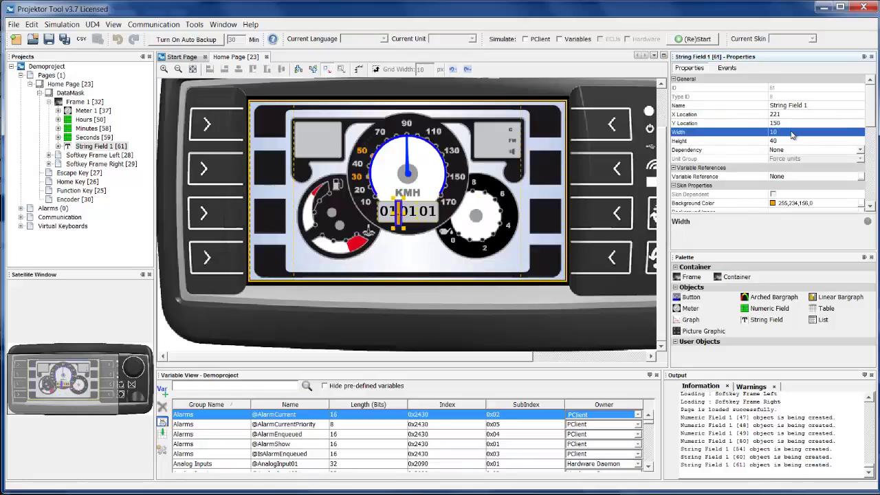
click(796, 141)
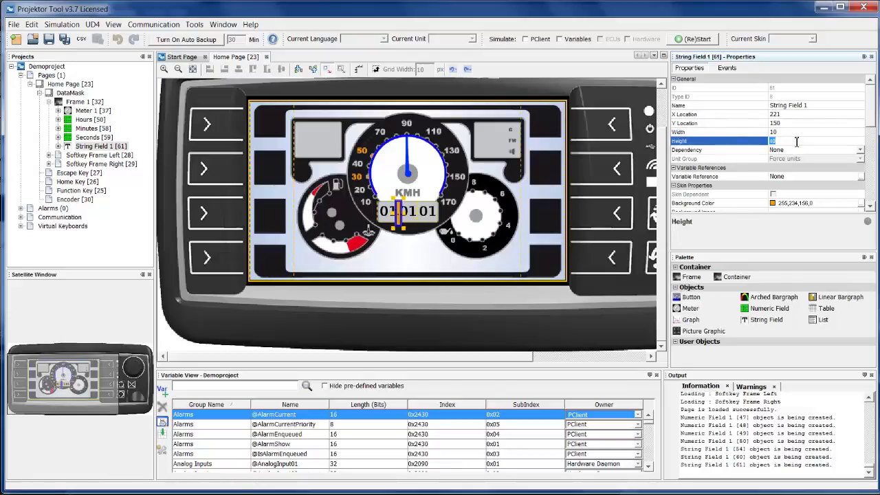
text(32)
key(Return)
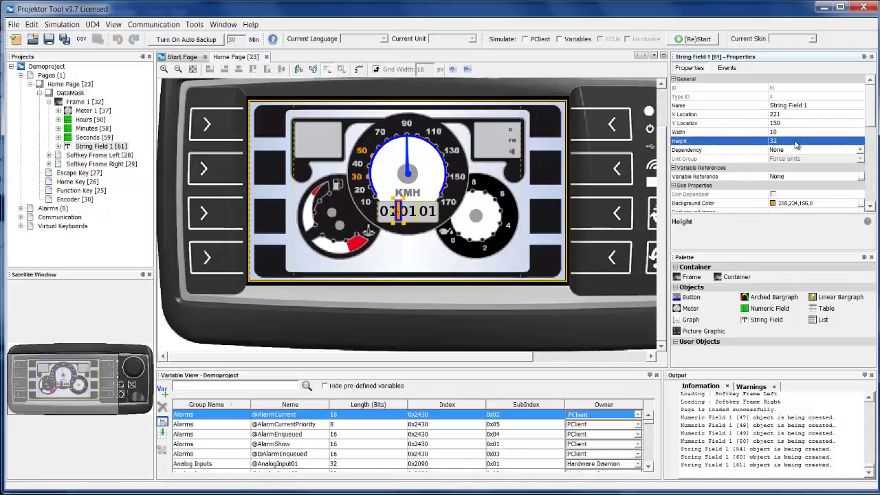
Turn off the string field's border drawing and make the field transparent.
drag(870, 121, 870, 148)
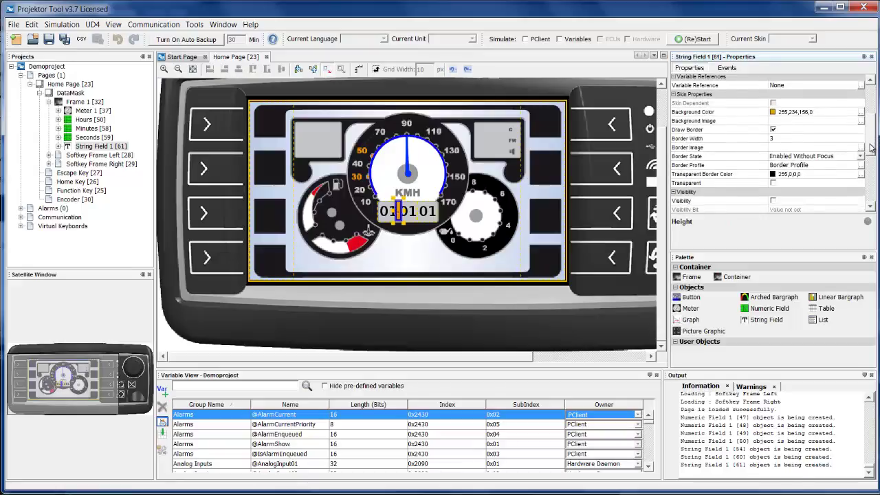
click(772, 131)
scroll(787, 163, down, 4)
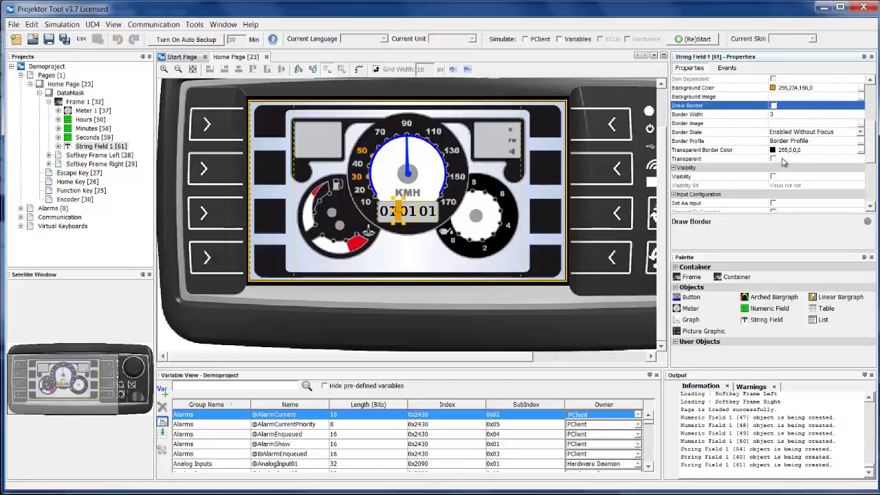
click(774, 159)
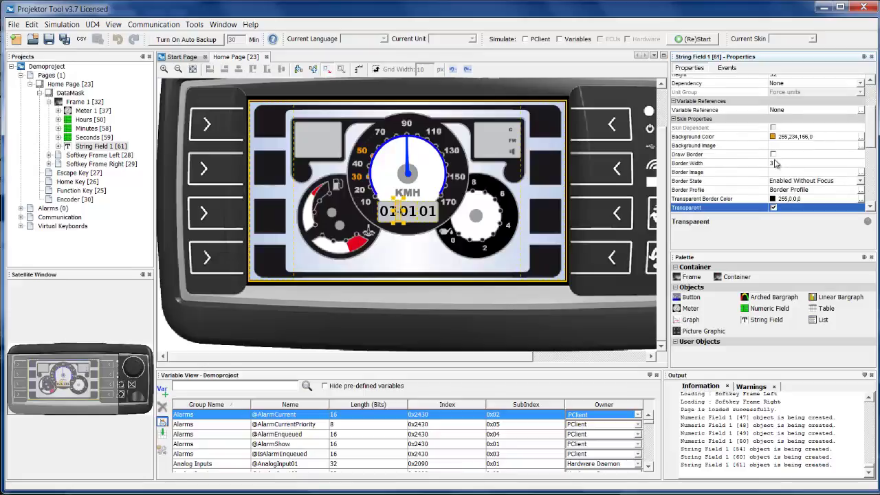
Replace the string field's preview value with a colon (:).
scroll(780, 165, down, 4)
scroll(780, 166, down, 3)
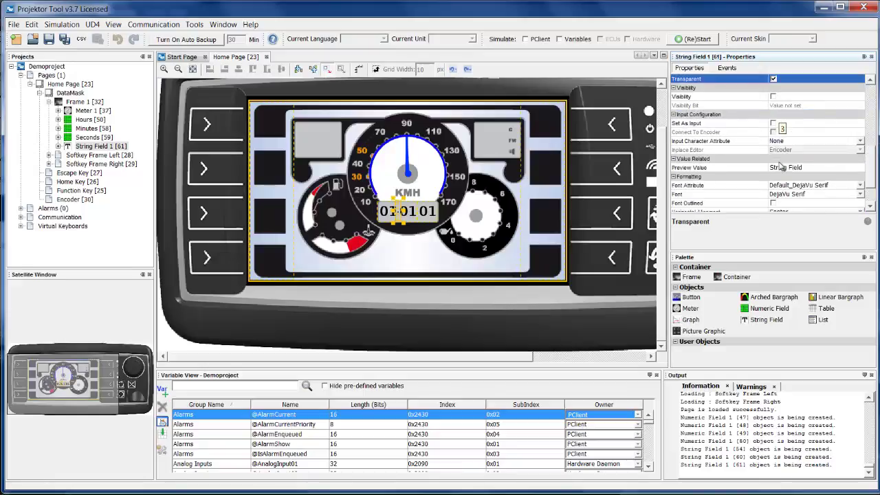
click(810, 168)
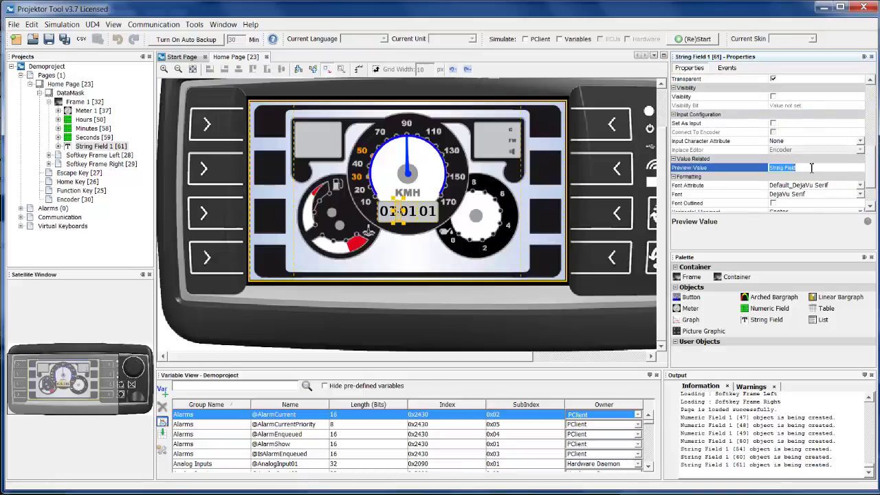
key(BackSpace)
key(Return)
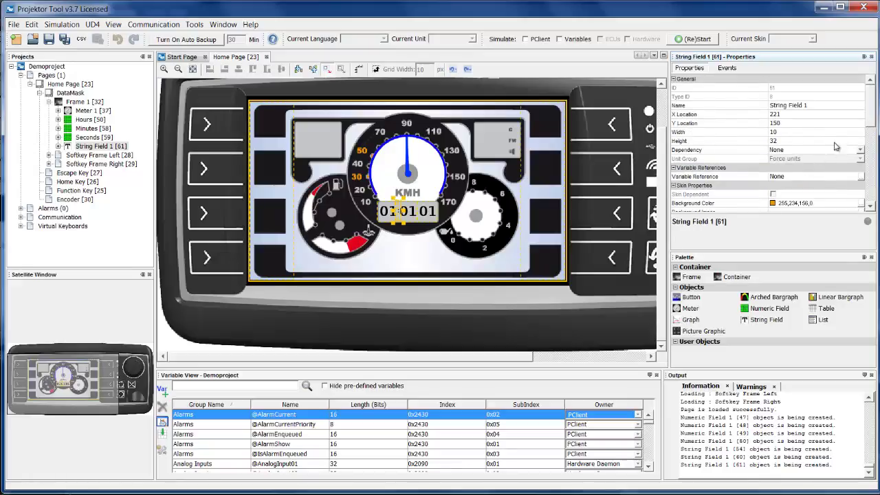
Set the colon field's font attribute to Number Bold Black and its font to DejaVu Sans.
drag(874, 115, 868, 186)
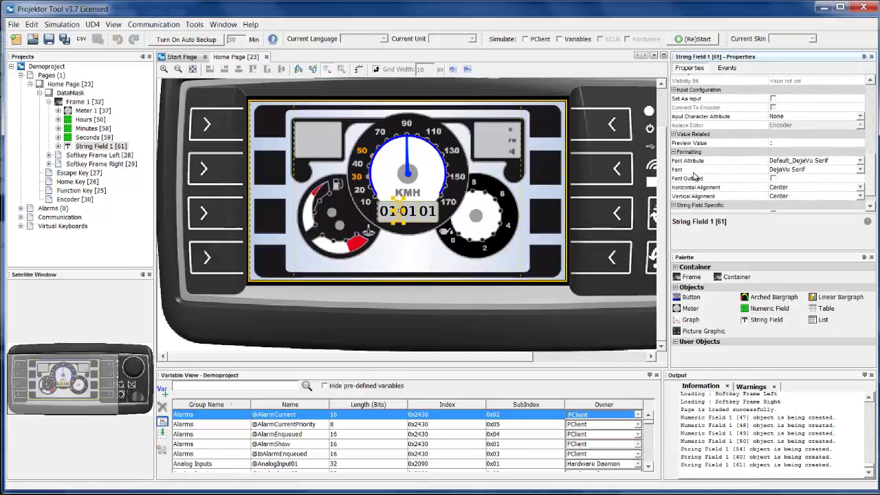
click(859, 162)
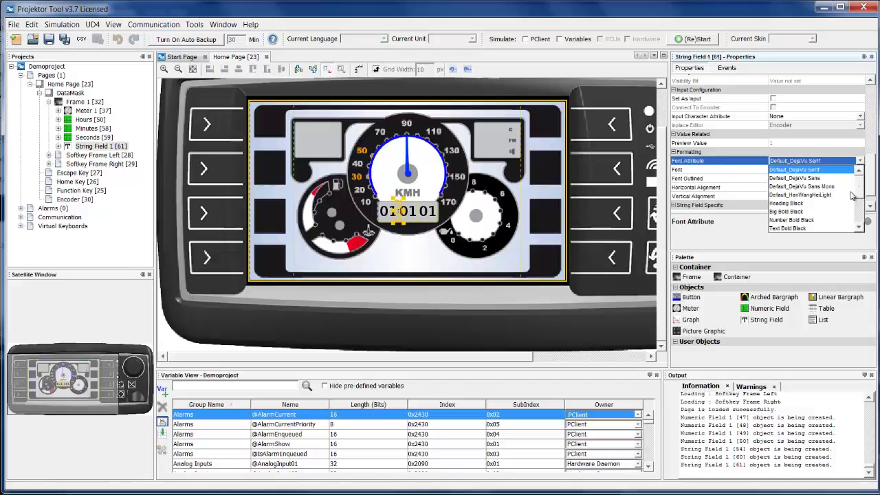
click(828, 226)
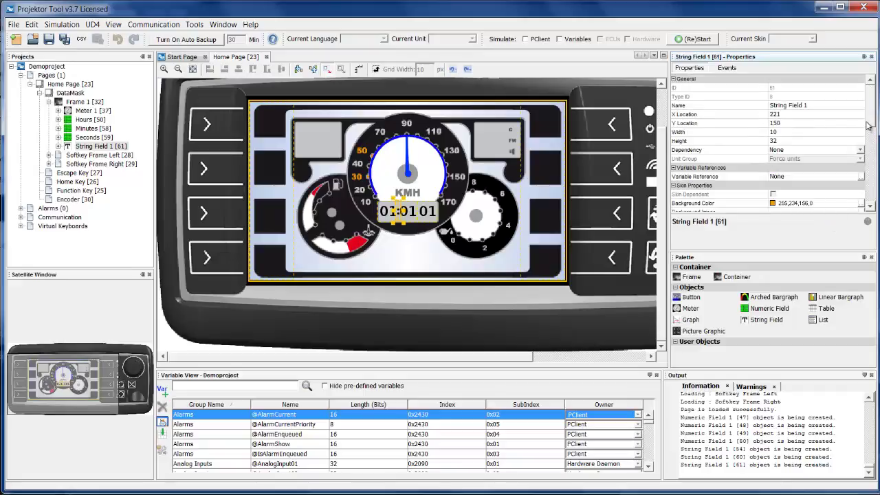
drag(870, 128, 871, 182)
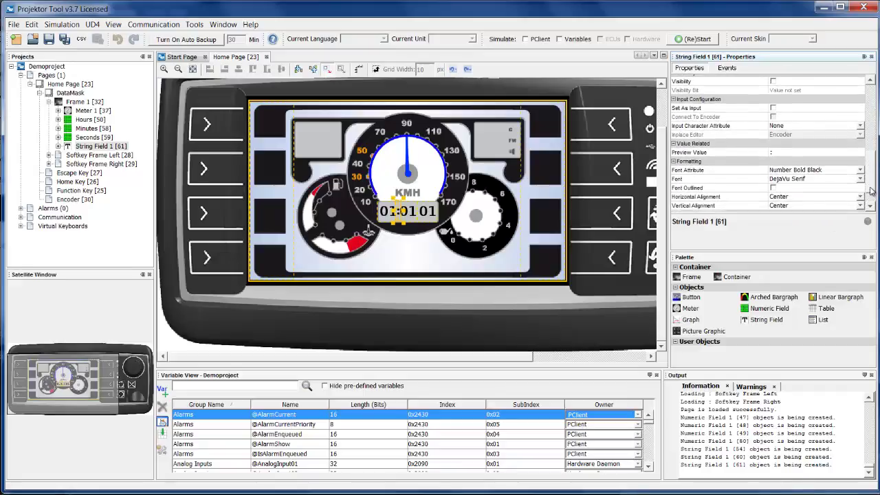
click(860, 179)
click(849, 196)
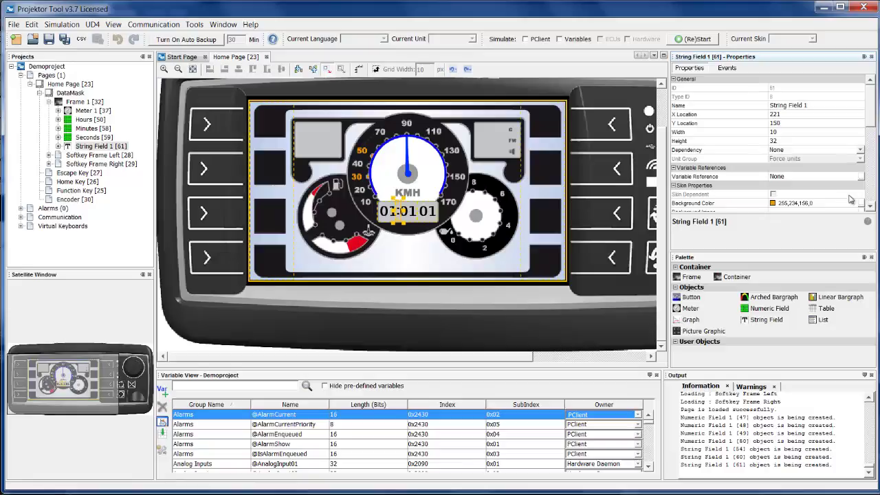
drag(871, 119, 875, 199)
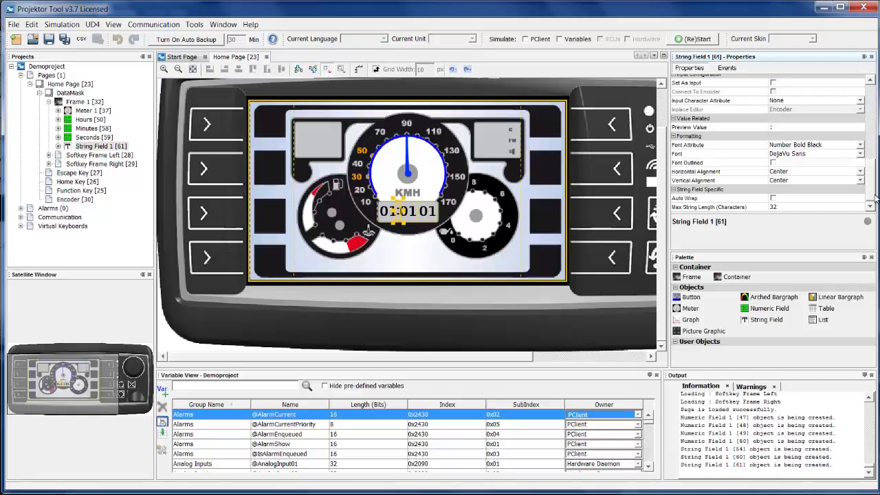
Duplicate the colon string field by copying it and pasting it into Frame 1.
right_click(398, 219)
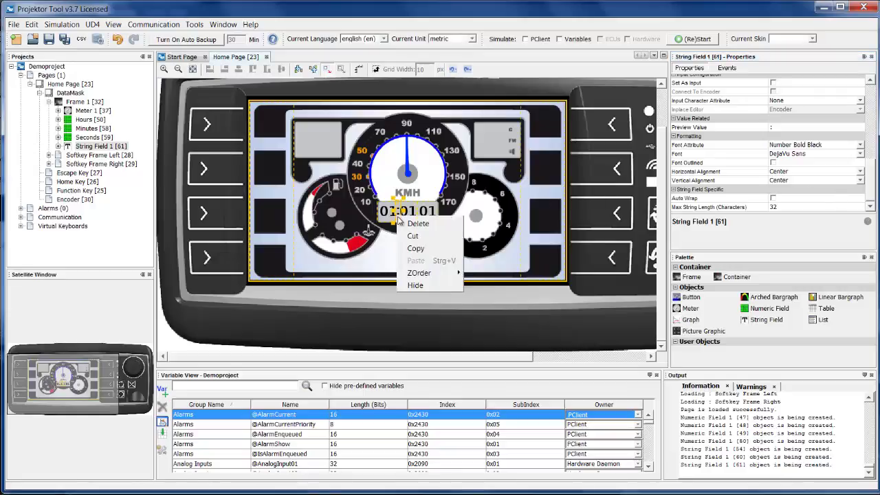
click(415, 256)
click(415, 256)
right_click(415, 256)
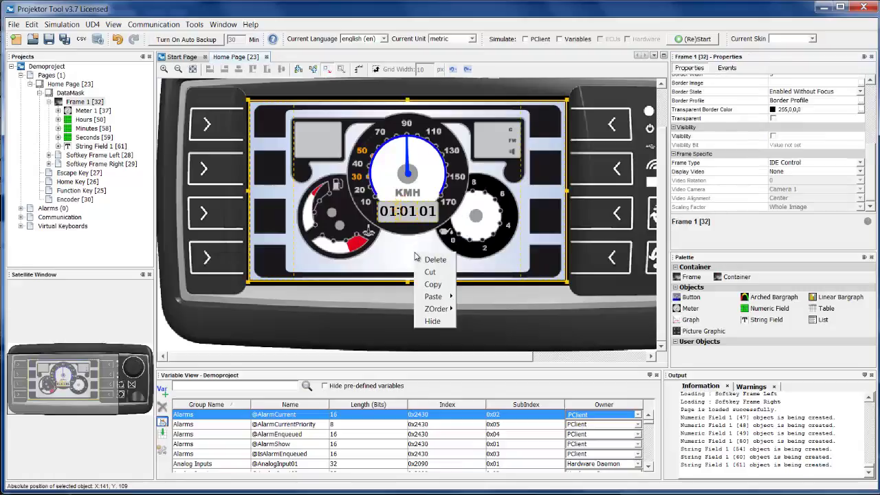
mouse_move(439, 296)
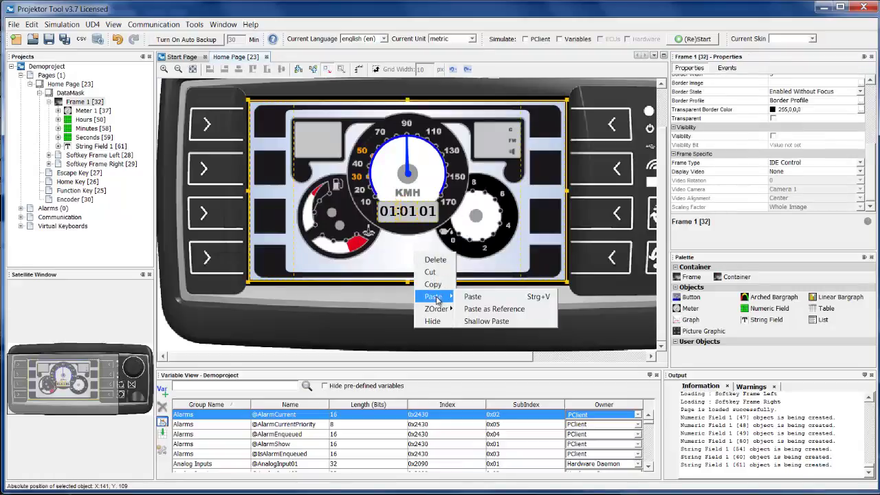
click(472, 297)
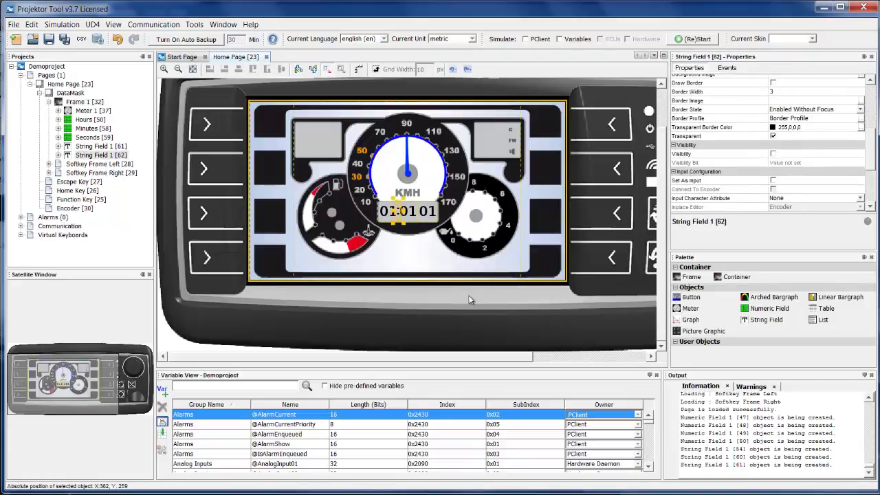
Set the X location of the duplicated colon field to 237 and deselect it.
click(108, 157)
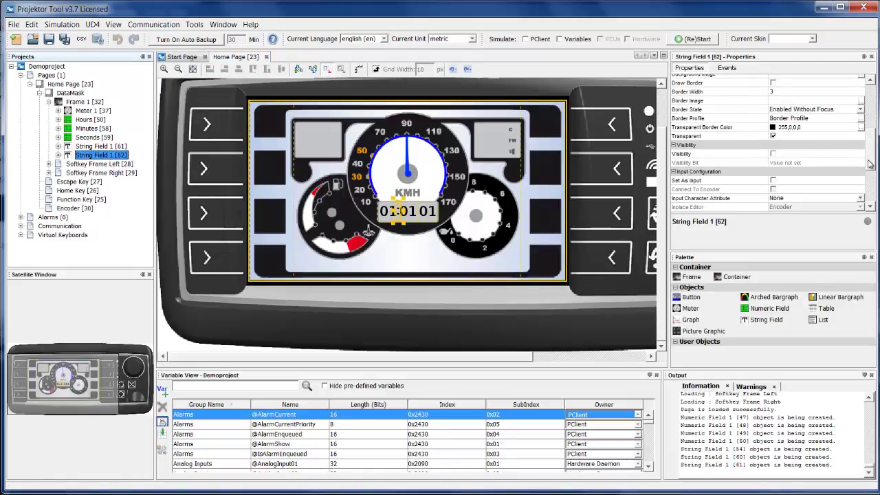
drag(871, 164, 872, 103)
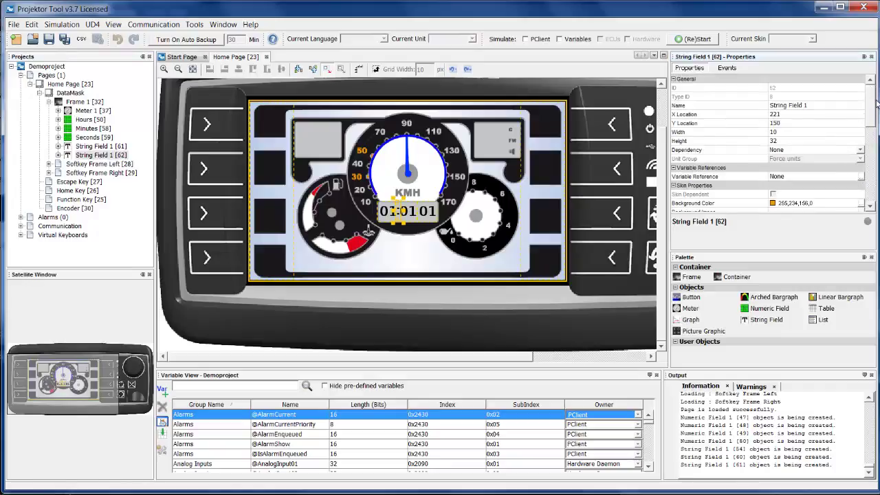
click(821, 114)
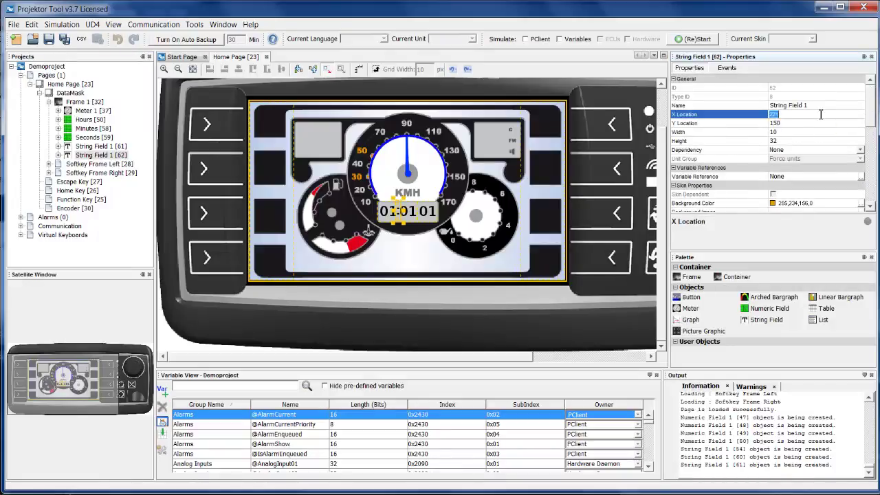
text(237)
key(Return)
scroll(821, 118, down, 5)
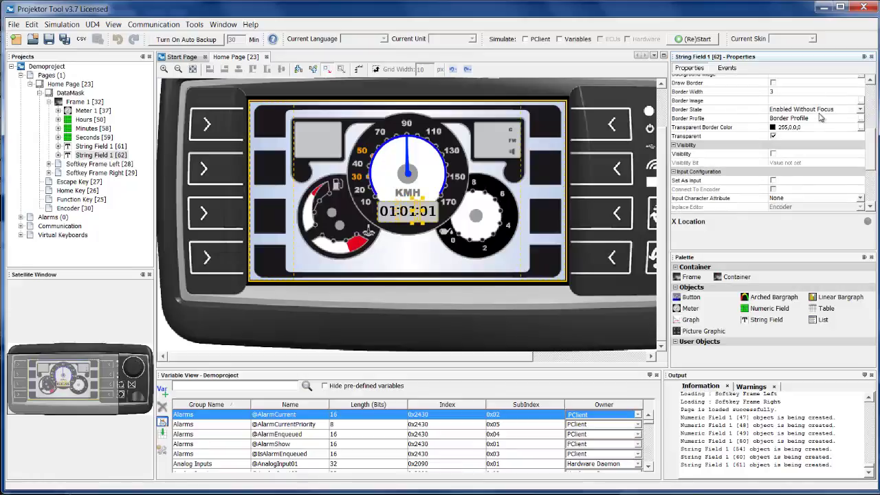
click(572, 203)
click(178, 70)
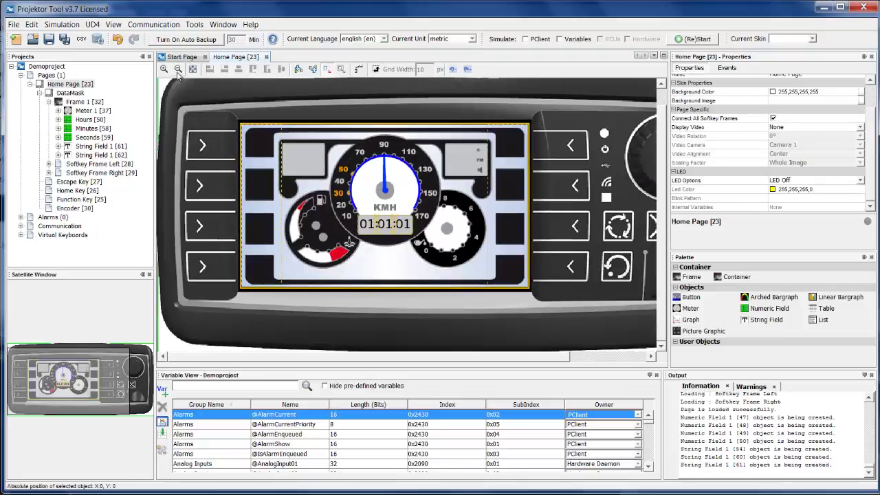
click(178, 71)
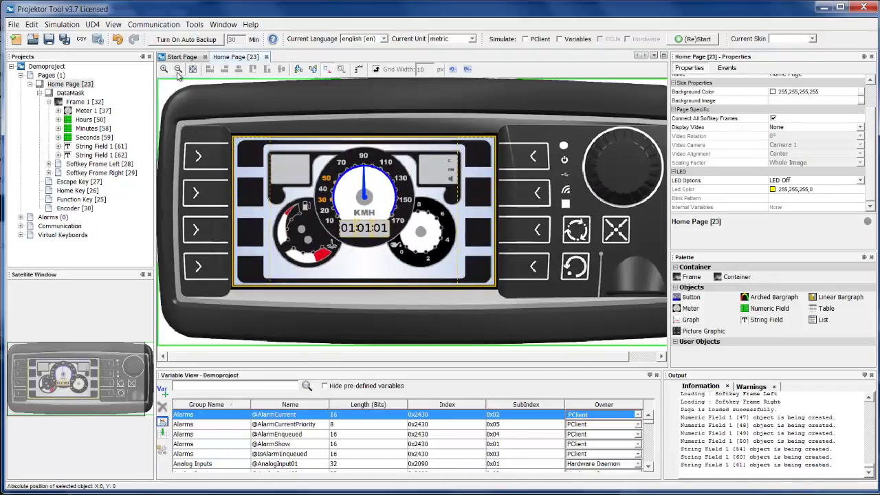